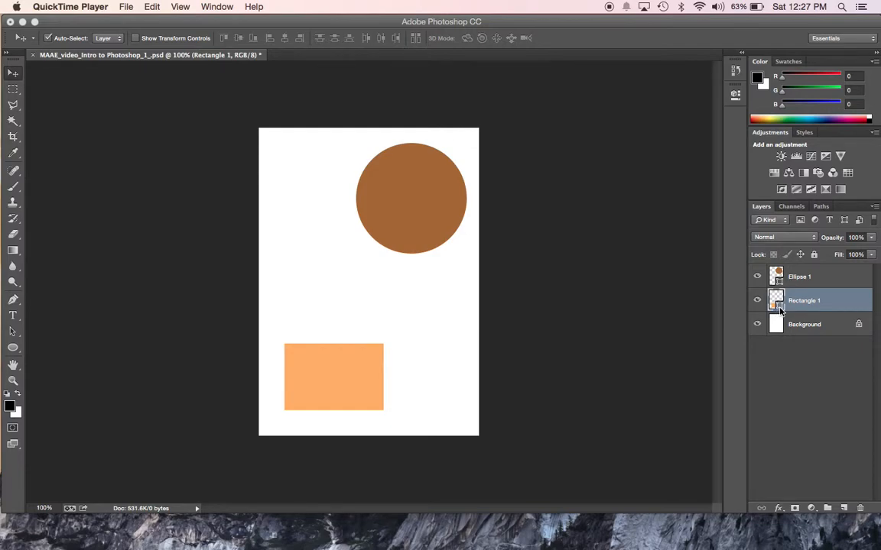
{"action": "double_click", "coordinate": [778, 306]}
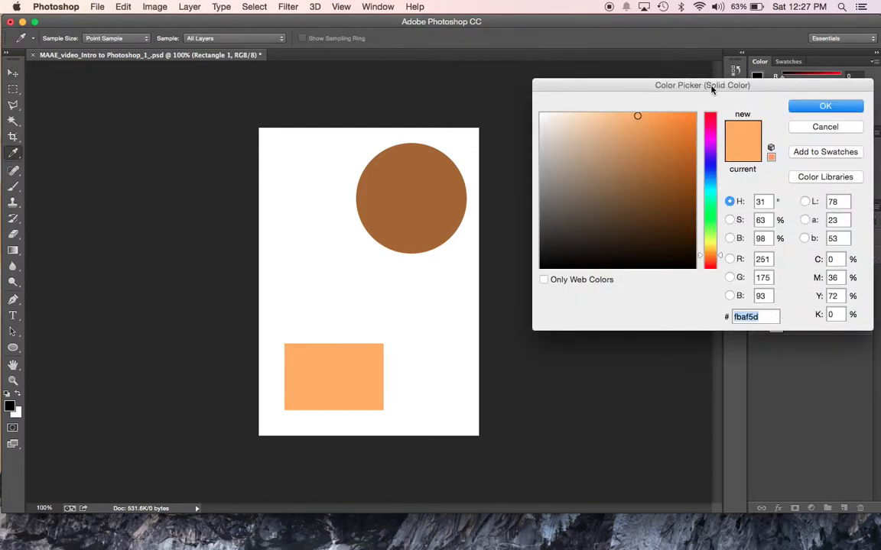
{"action": "left_click_drag", "start_coordinate": [713, 87], "coordinate": [659, 91]}
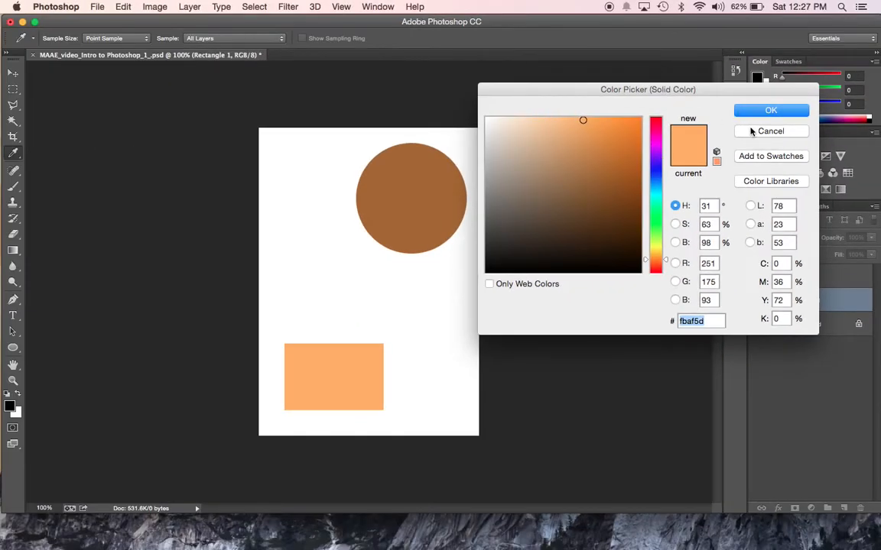
{"action": "left_click", "coordinate": [752, 135]}
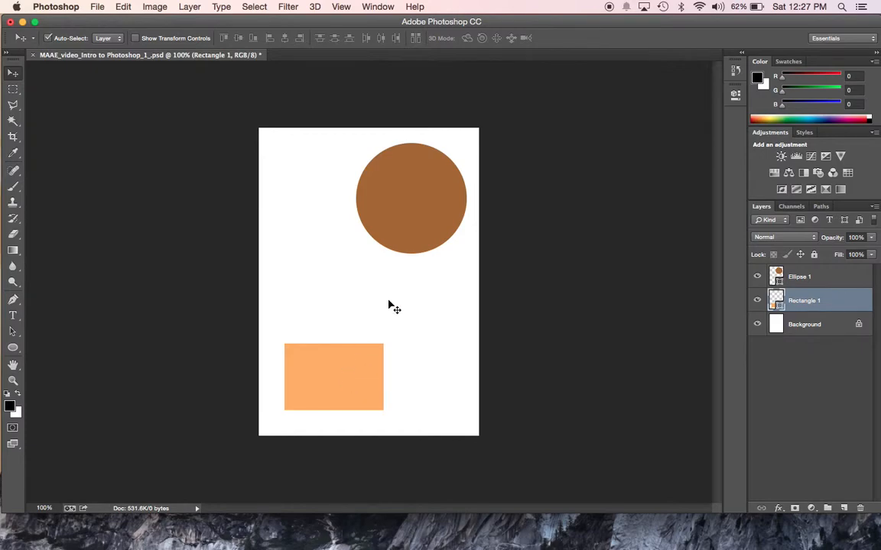
Add a new empty layer directly above the Background layer.
{"action": "left_click", "coordinate": [810, 325]}
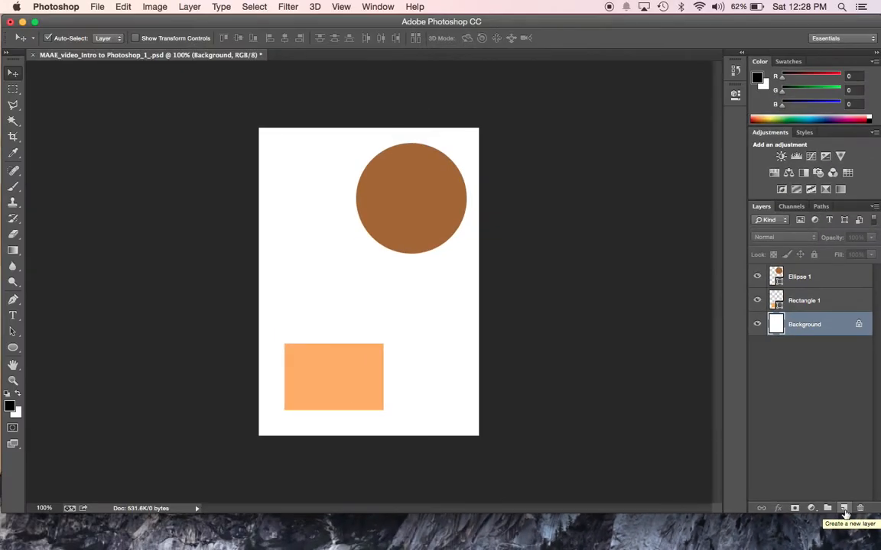
{"action": "left_click", "coordinate": [788, 446]}
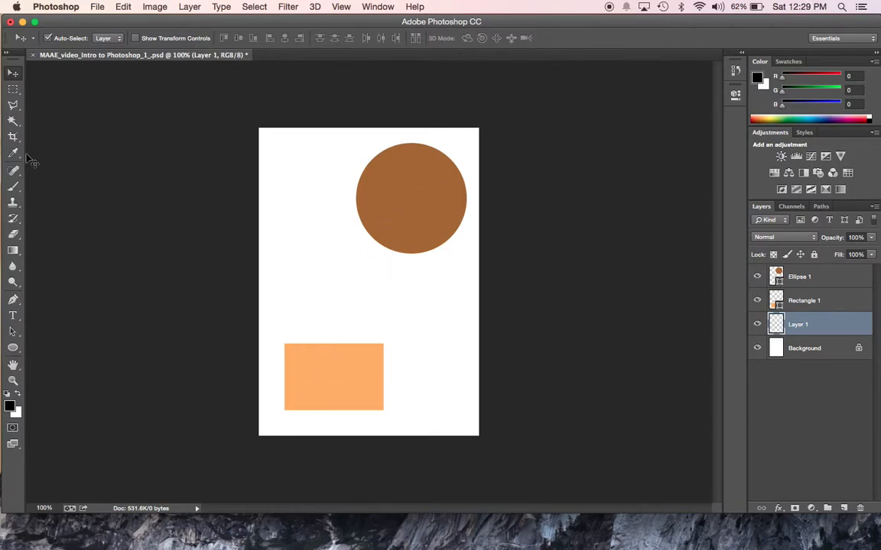
Sample the circle's brown as the background colour and the rectangle's orange as the foreground colour with the Eyedropper.
{"action": "left_click", "coordinate": [13, 154]}
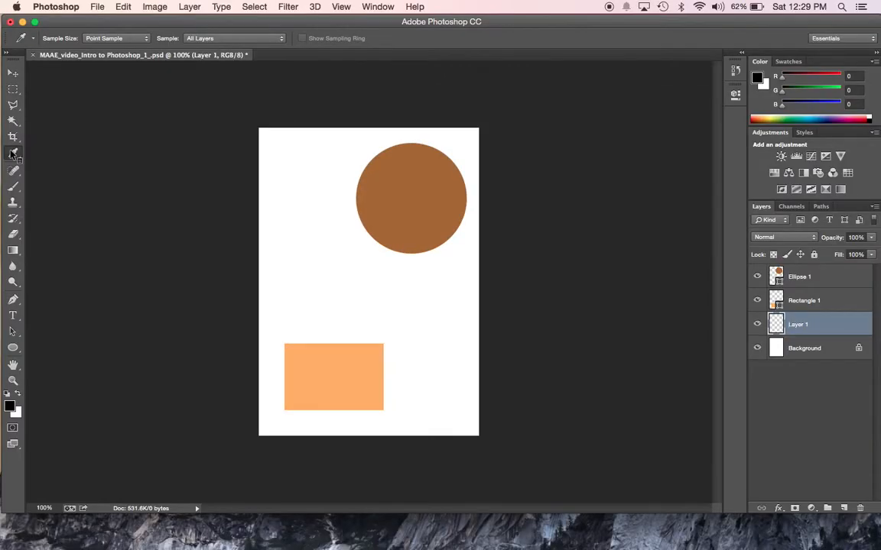
{"action": "left_click", "coordinate": [410, 178]}
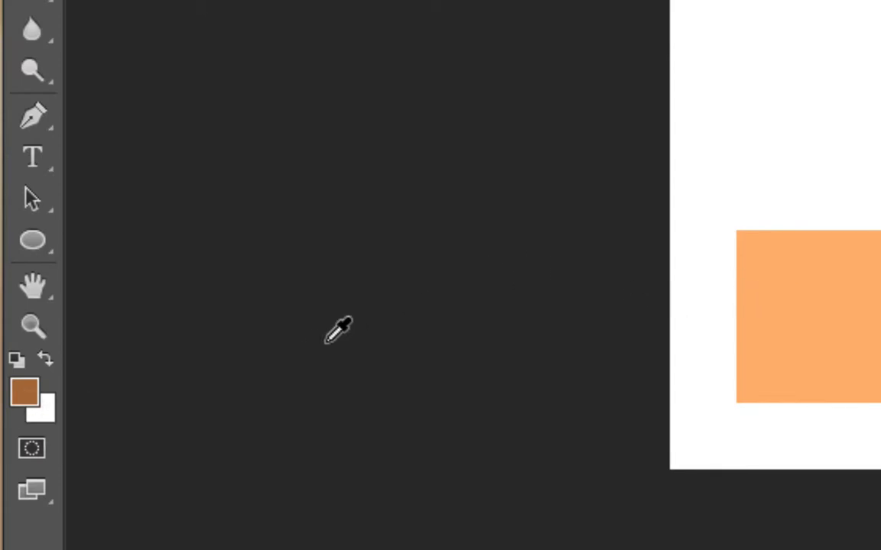
{"action": "left_click", "coordinate": [45, 361]}
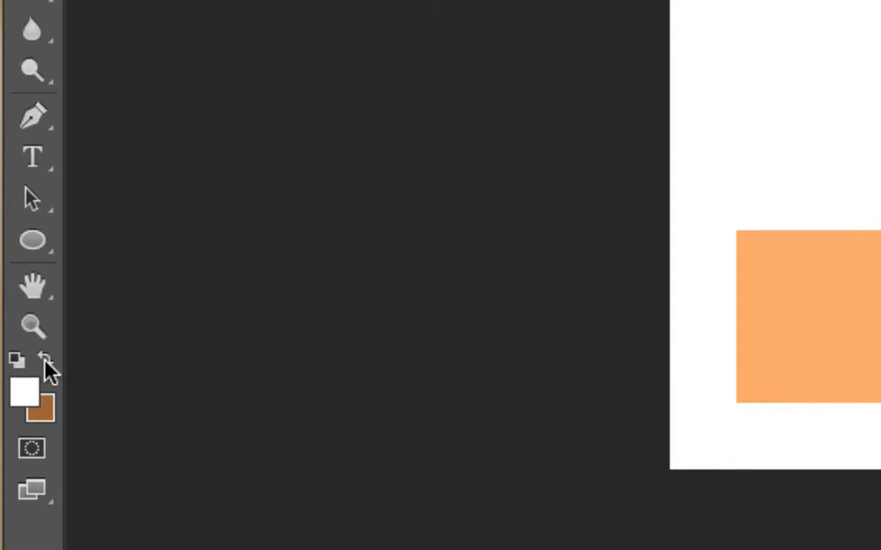
{"action": "left_click", "coordinate": [23, 394]}
{"action": "left_click", "coordinate": [773, 273]}
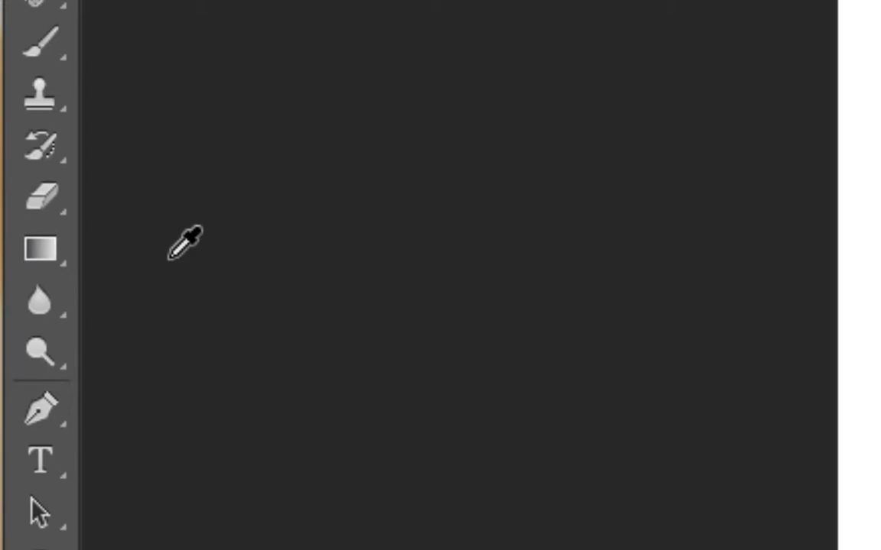
Fill the new layer with a linear Foreground to Background gradient running from the canvas's lower-left corner to its upper-right corner.
{"action": "key", "text": "g"}
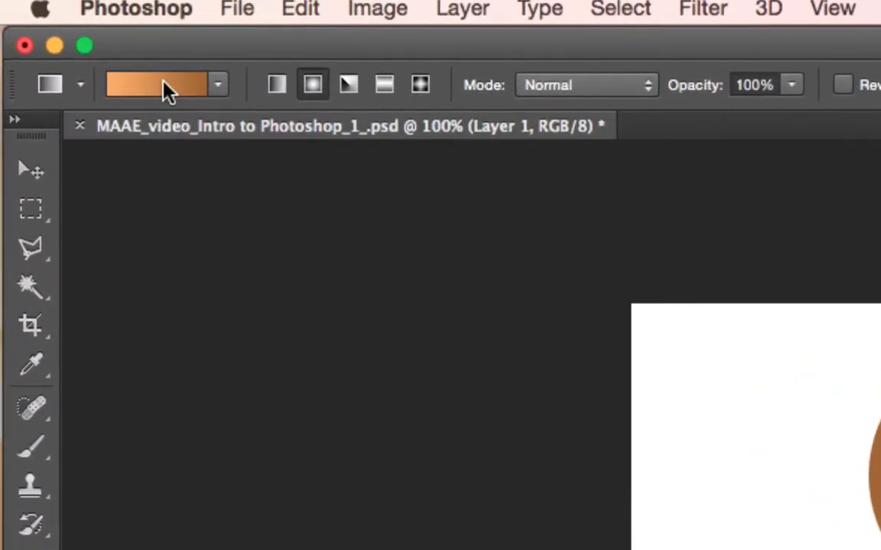
{"action": "left_click", "coordinate": [219, 86]}
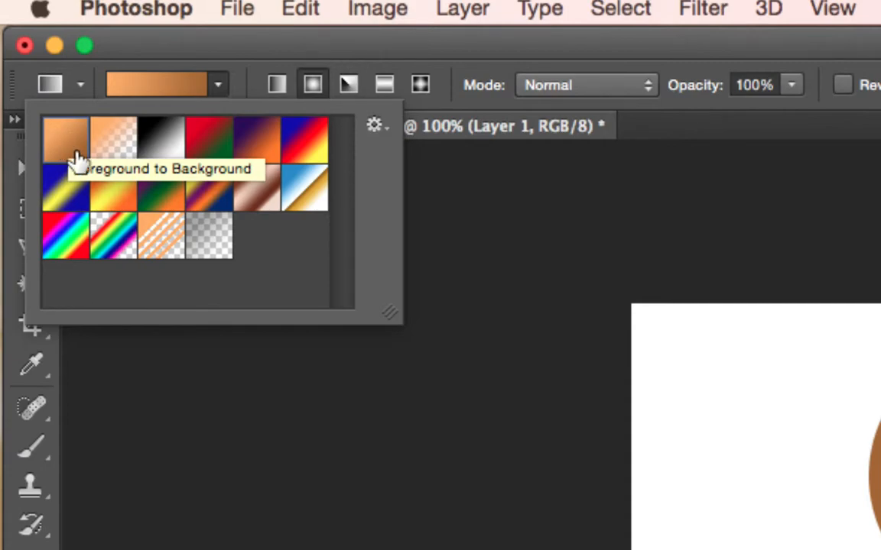
{"action": "left_click", "coordinate": [280, 91]}
{"action": "left_click", "coordinate": [280, 93]}
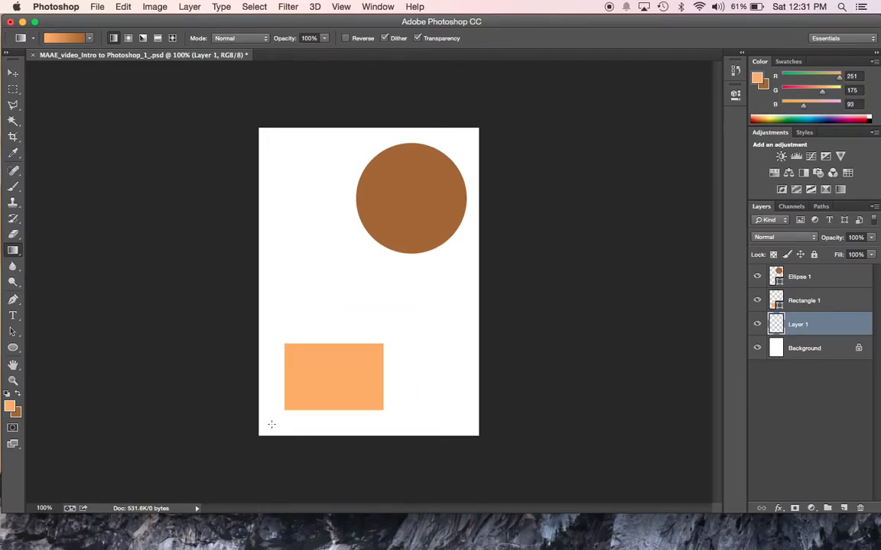
{"action": "left_click_drag", "start_coordinate": [271, 425], "coordinate": [465, 141]}
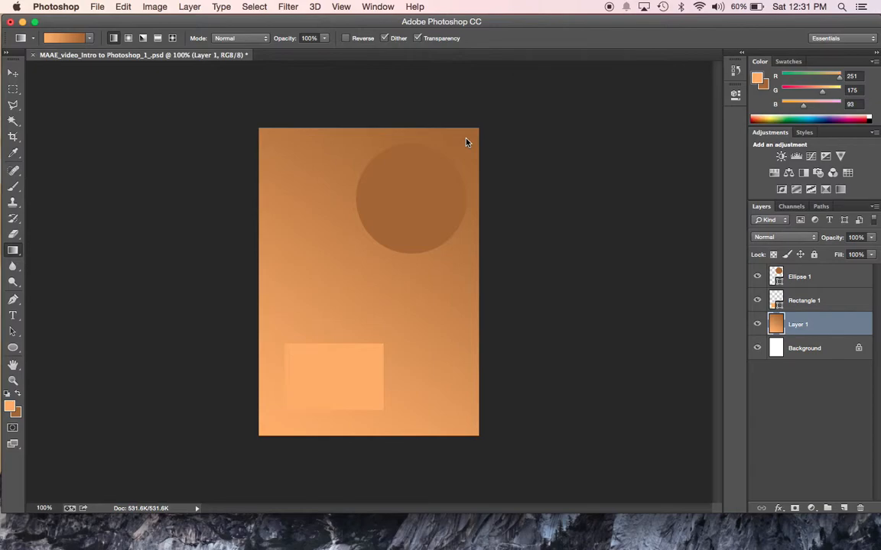
Try flipping the canvas horizontally, and undo the flip.
{"action": "left_click", "coordinate": [157, 8]}
{"action": "mouse_move", "coordinate": [213, 131]}
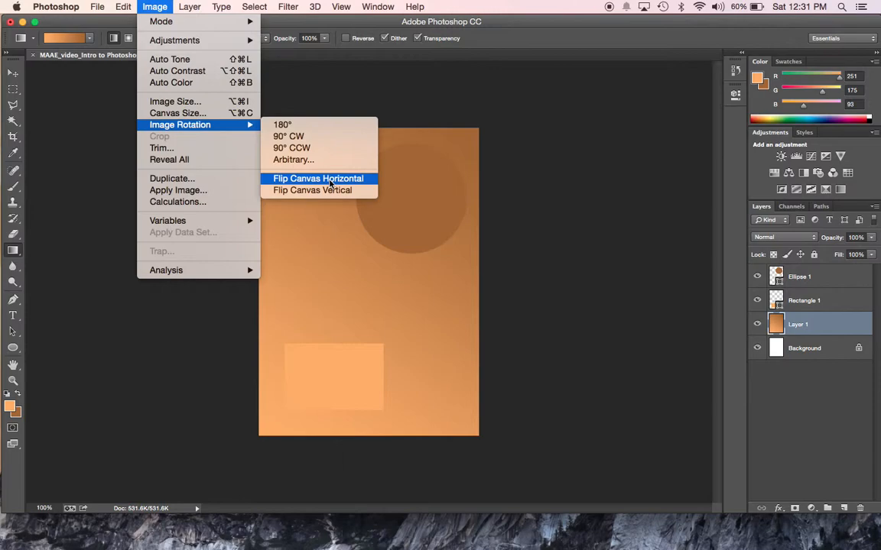
{"action": "left_click", "coordinate": [329, 182]}
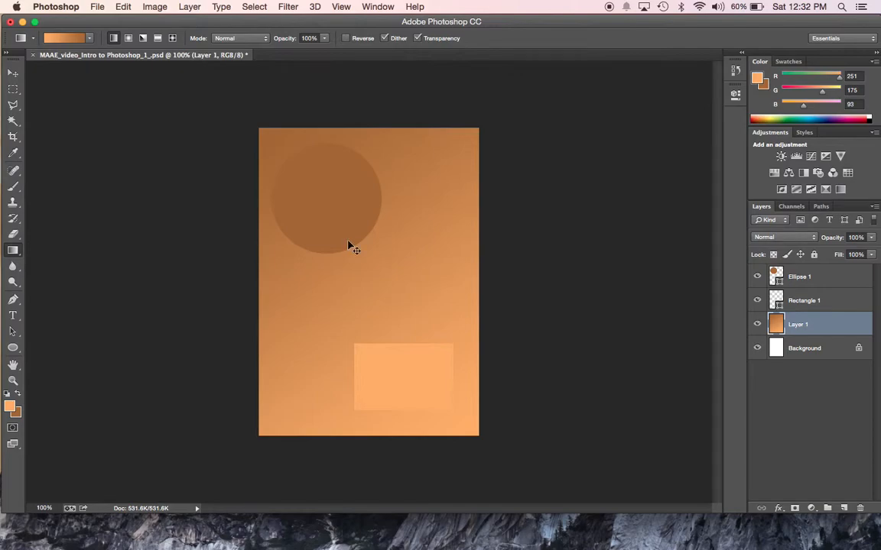
{"action": "key", "text": "super+z"}
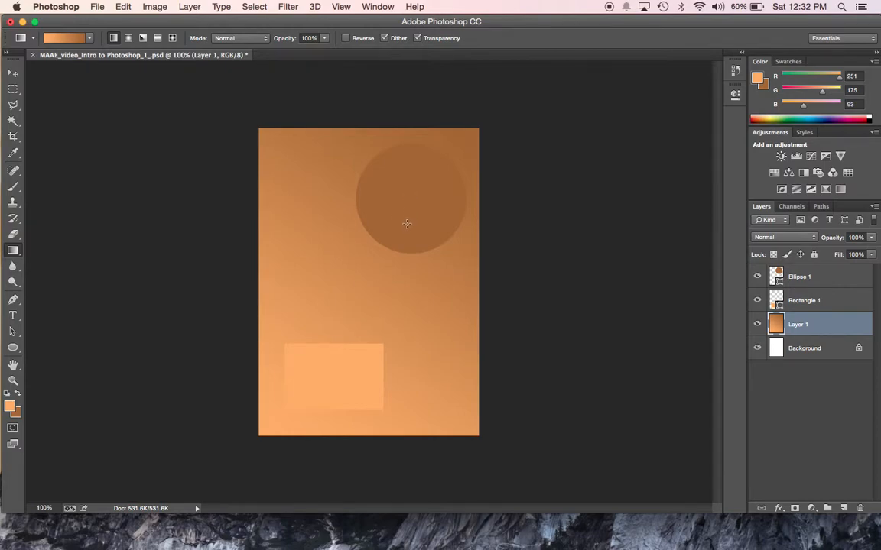
{"action": "left_click", "coordinate": [152, 7]}
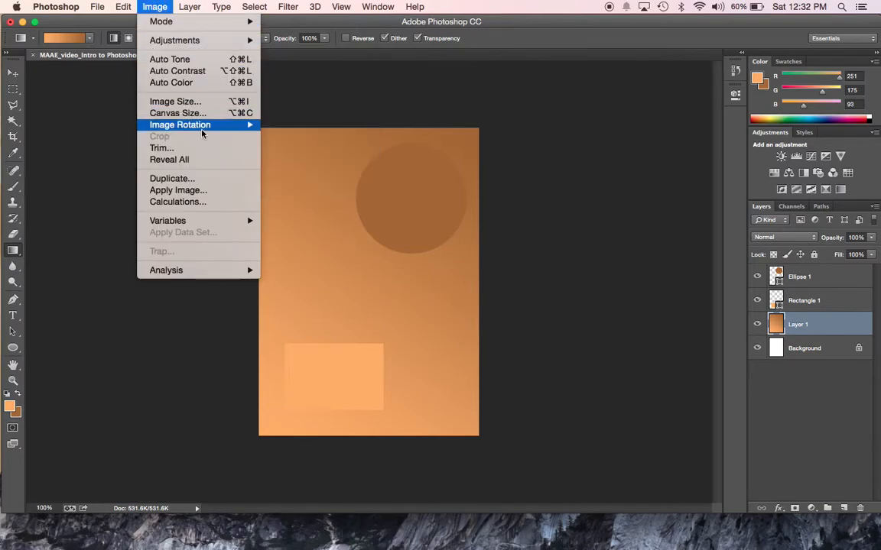
{"action": "mouse_move", "coordinate": [182, 125]}
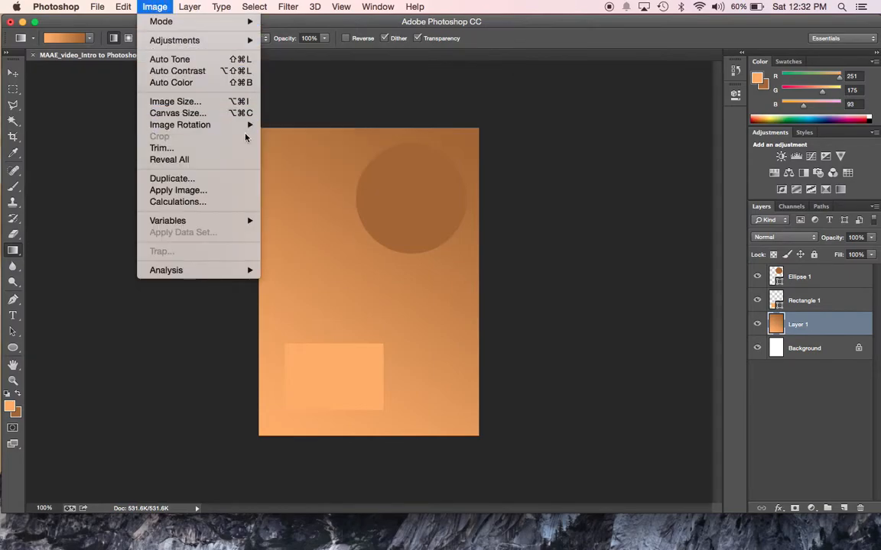
{"action": "left_click", "coordinate": [417, 25]}
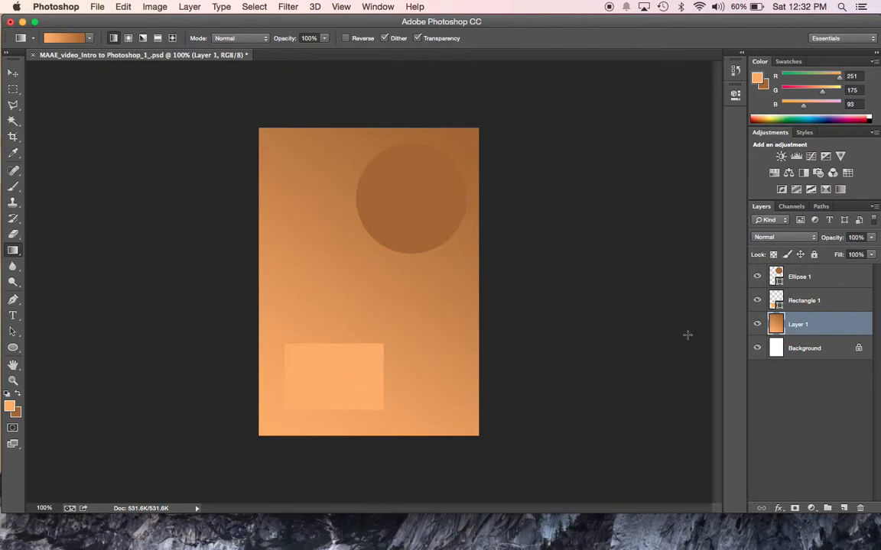
Move the brown circle down with the Move tool so it overlaps the orange rectangle.
{"action": "left_click", "coordinate": [827, 306]}
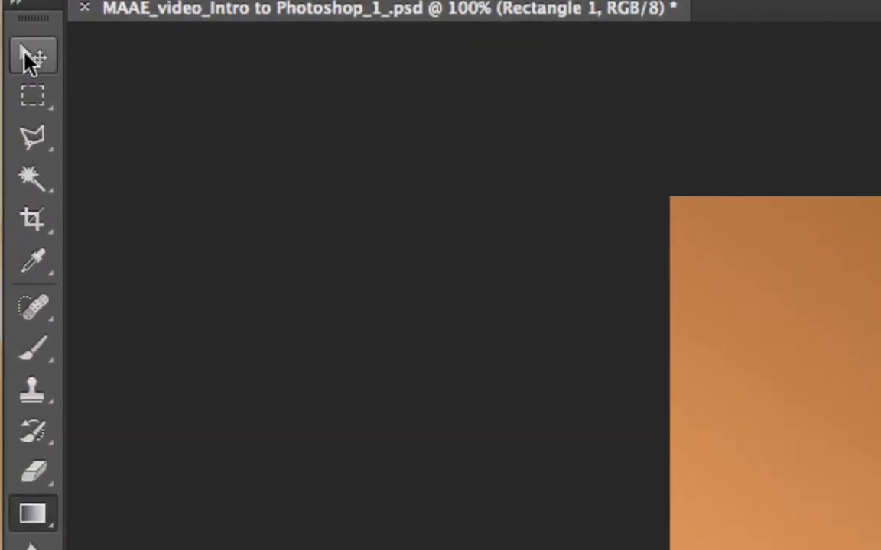
{"action": "left_click", "coordinate": [10, 72]}
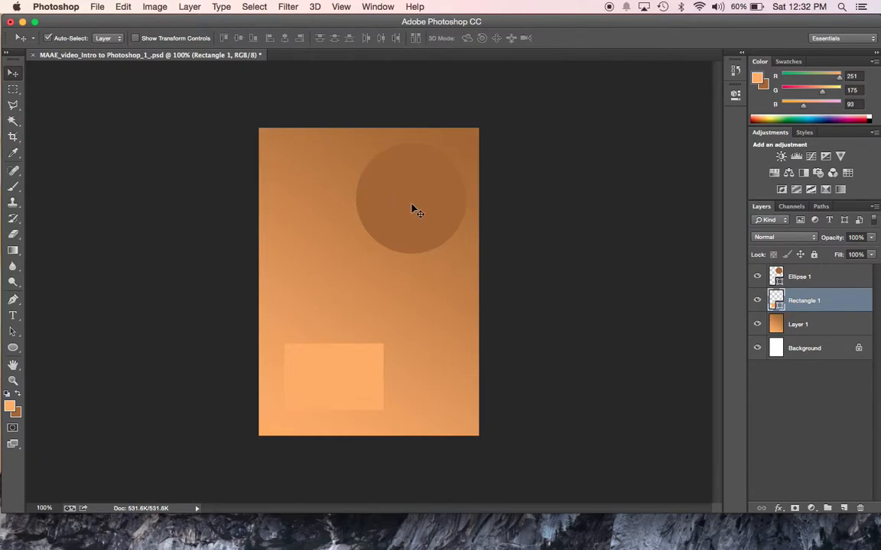
{"action": "left_click", "coordinate": [826, 326]}
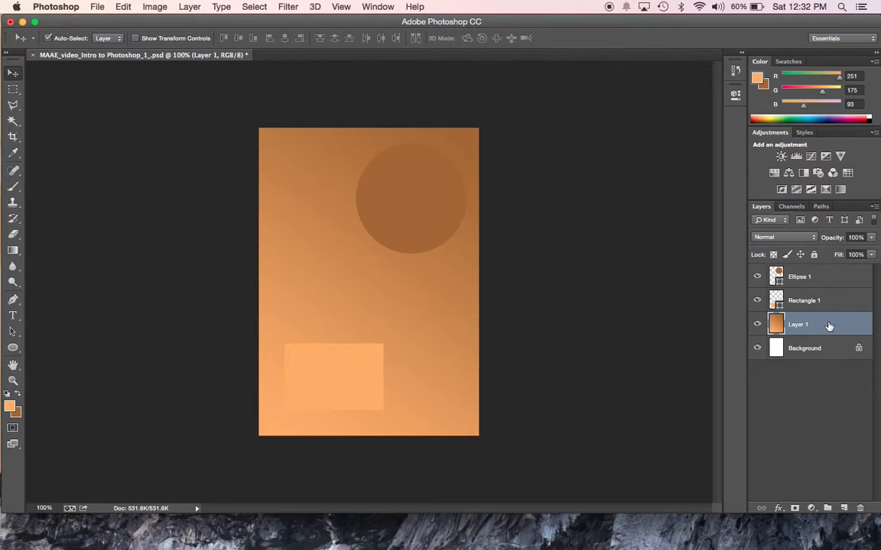
{"action": "left_click", "coordinate": [826, 302]}
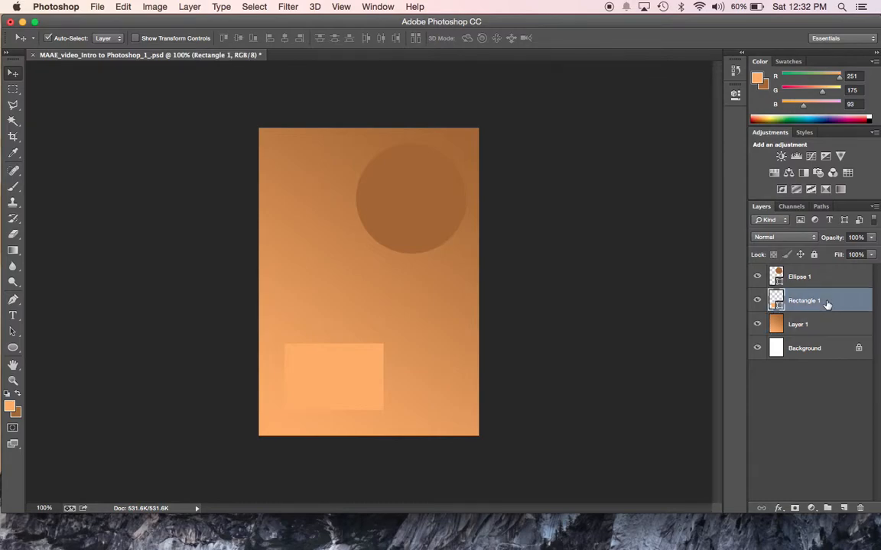
{"action": "left_click", "coordinate": [441, 208]}
{"action": "left_click_drag", "start_coordinate": [441, 208], "coordinate": [381, 349]}
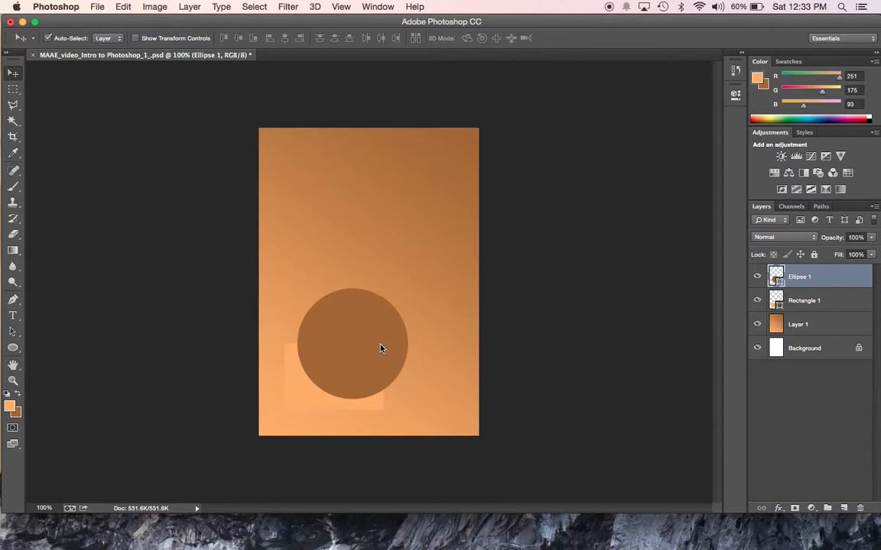
Start saving the image under a new location and create a Desktop folder named "JPEGS for class" for it.
{"action": "left_click", "coordinate": [97, 7]}
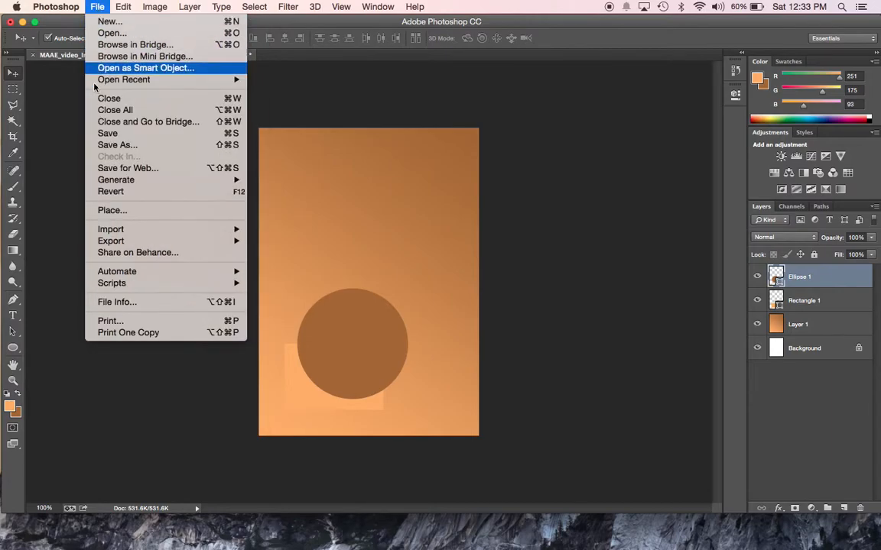
{"action": "left_click", "coordinate": [105, 145]}
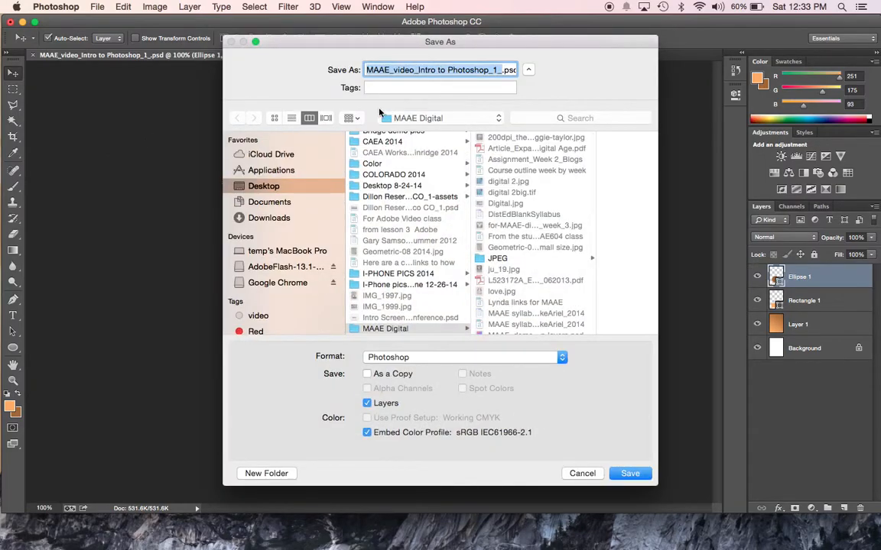
{"action": "left_click", "coordinate": [266, 184]}
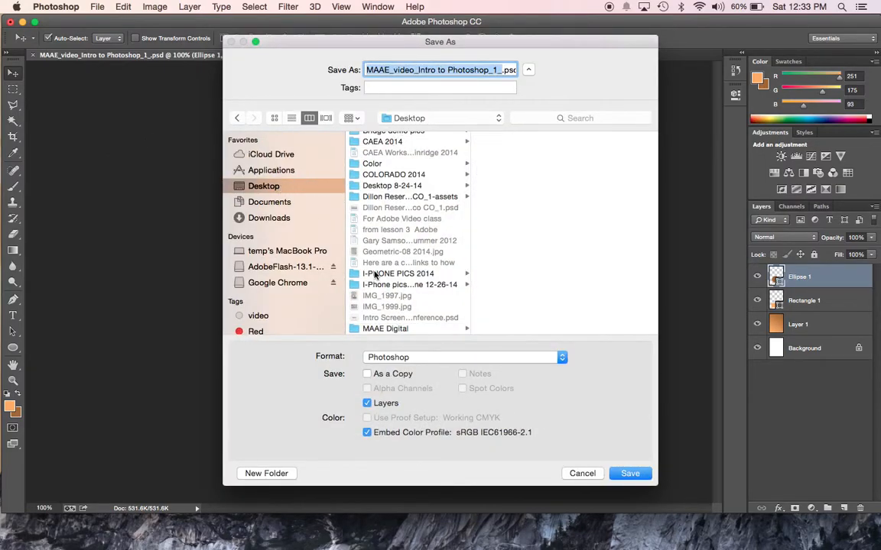
{"action": "left_click", "coordinate": [279, 474]}
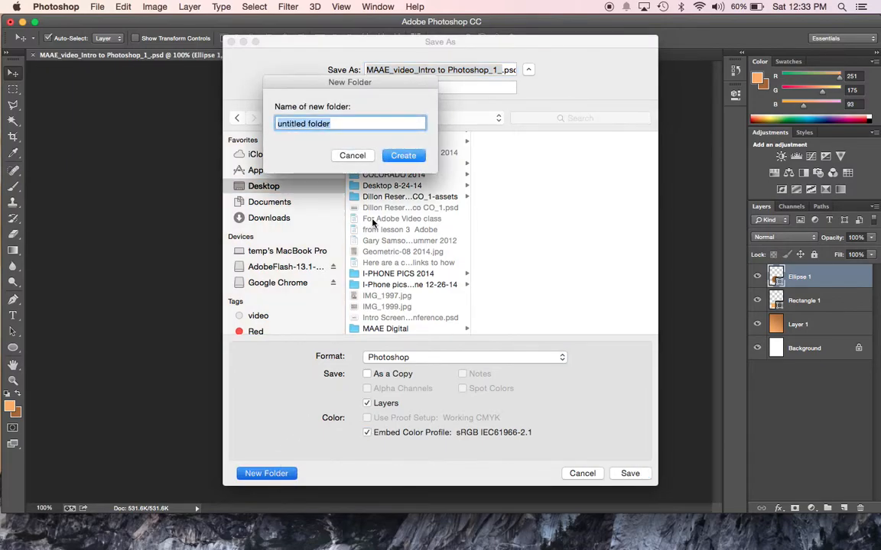
{"action": "type", "text": "JPEGS for class"}
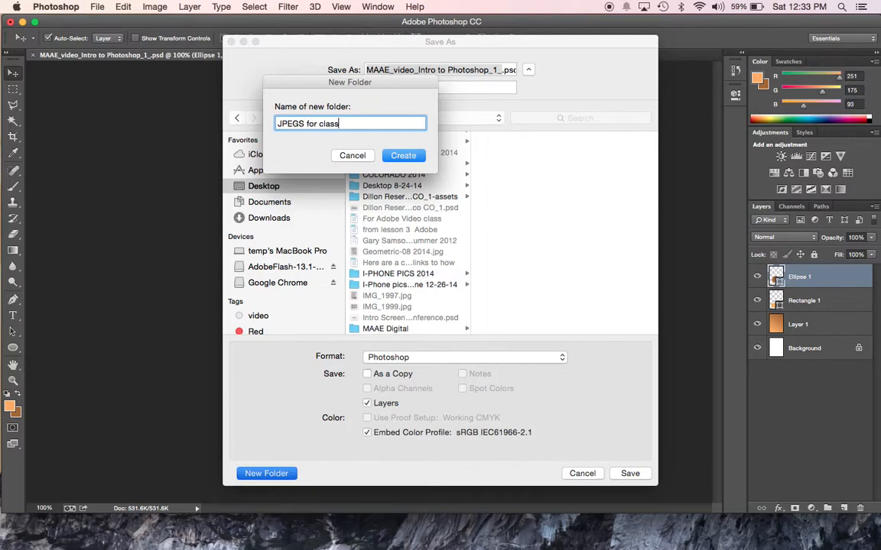
{"action": "key", "text": "Return"}
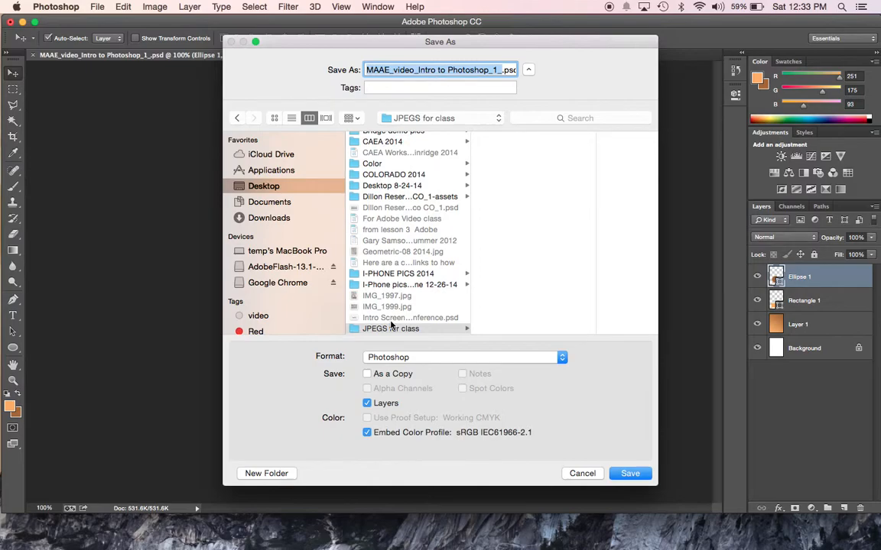
Save the image as a JPEG copy in the new folder, with quality raised to the large-file end.
{"action": "left_click", "coordinate": [413, 356]}
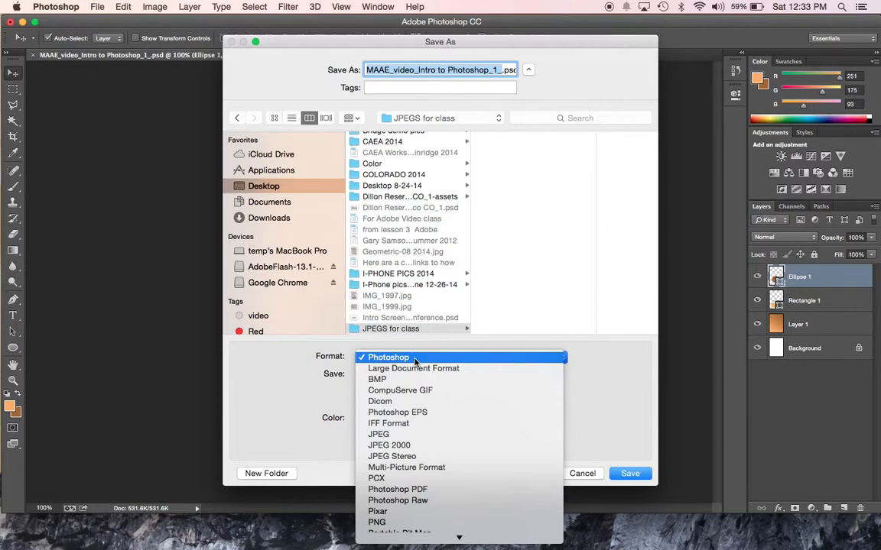
{"action": "left_click", "coordinate": [415, 437]}
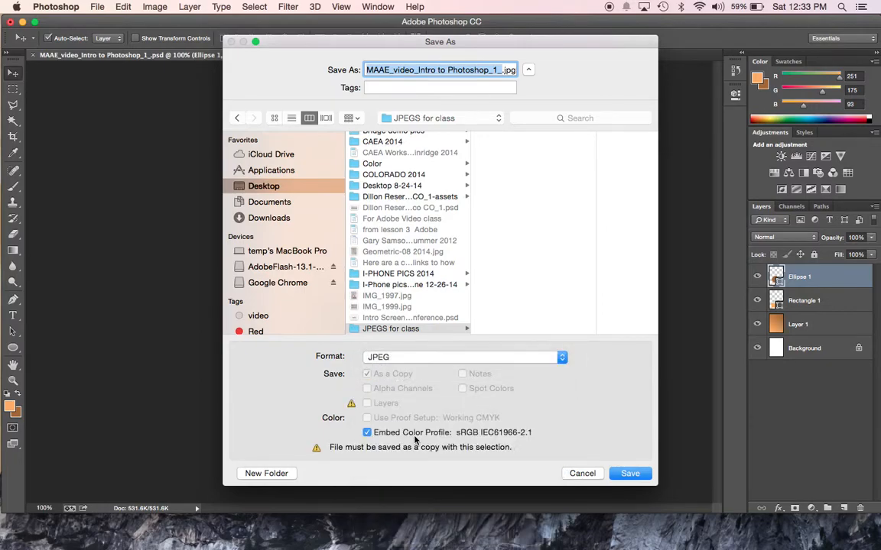
{"action": "left_click", "coordinate": [628, 473]}
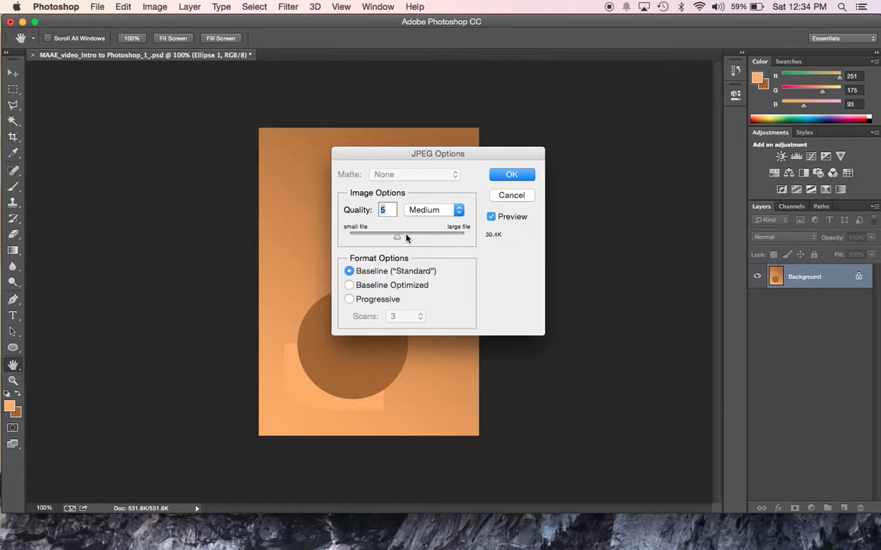
{"action": "left_click_drag", "start_coordinate": [397, 236], "coordinate": [472, 243]}
{"action": "left_click", "coordinate": [518, 176]}
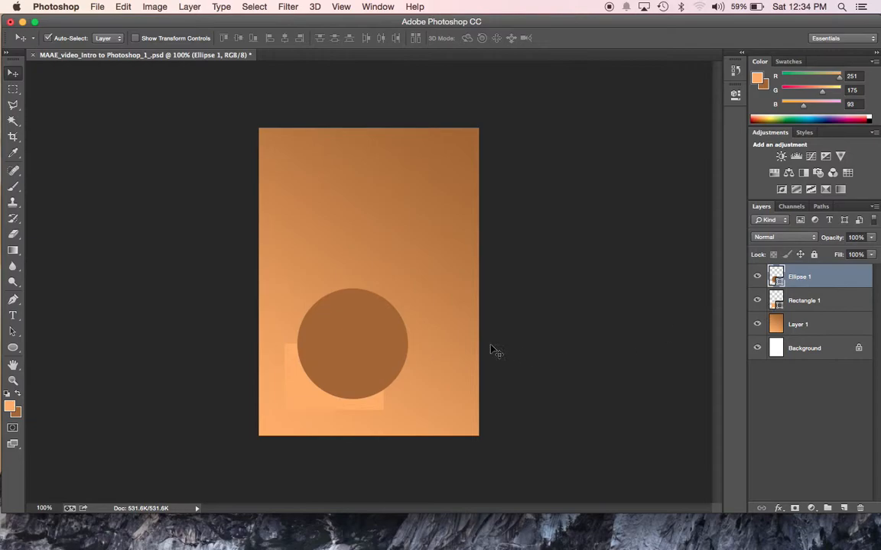
Move the brown circle off the rectangle, back to the upper-right area of the canvas.
{"action": "left_click_drag", "start_coordinate": [382, 325], "coordinate": [430, 185]}
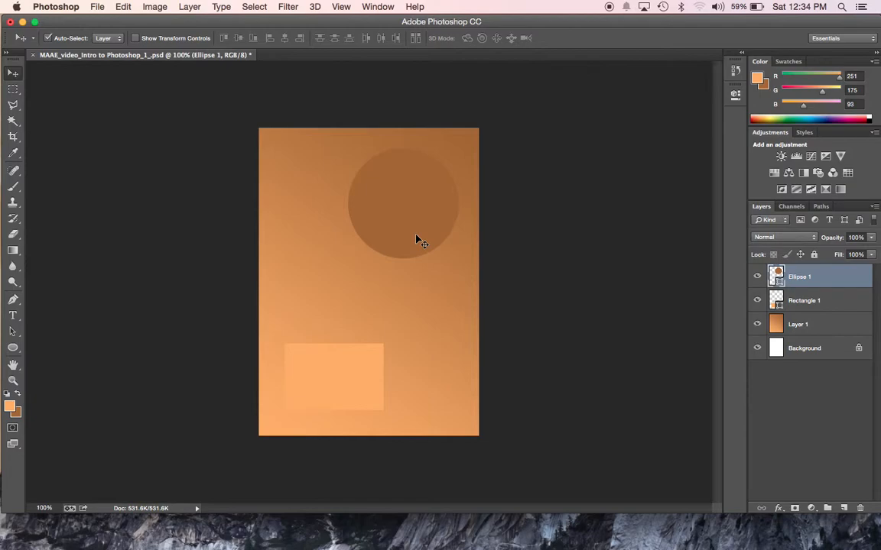
Crop the canvas tighter on all sides so the frame cuts through the circle's upper edge and the lower-left rectangle.
{"action": "left_click", "coordinate": [13, 138]}
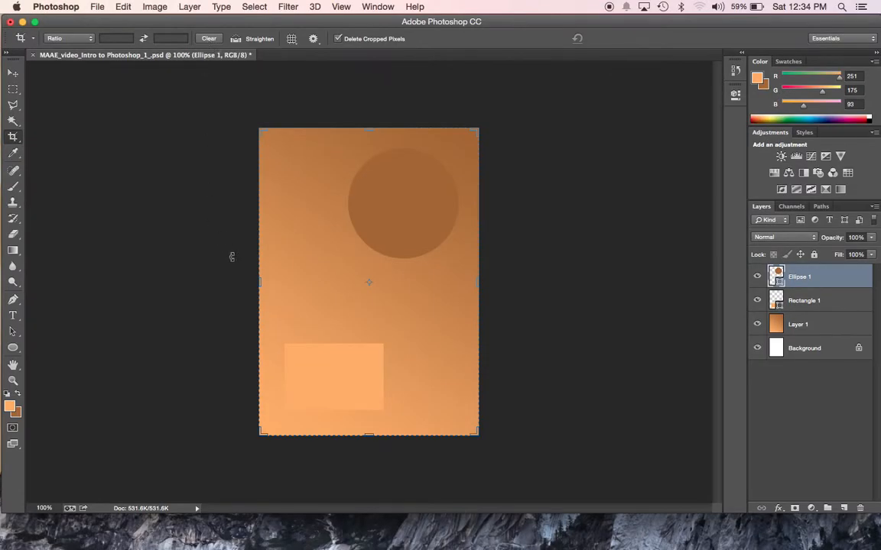
{"action": "left_click", "coordinate": [261, 282]}
{"action": "left_click_drag", "start_coordinate": [260, 282], "coordinate": [290, 282]}
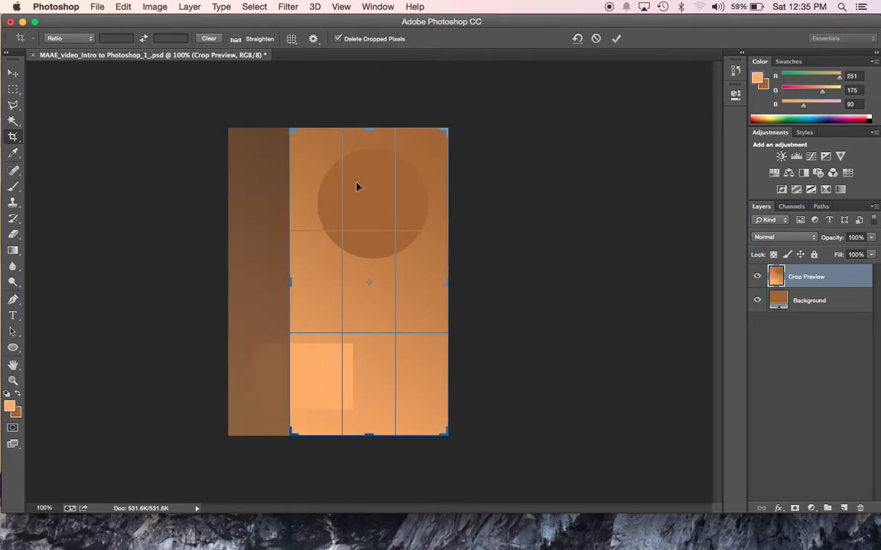
{"action": "left_click_drag", "start_coordinate": [369, 128], "coordinate": [370, 180]}
{"action": "left_click_drag", "start_coordinate": [373, 230], "coordinate": [397, 299]}
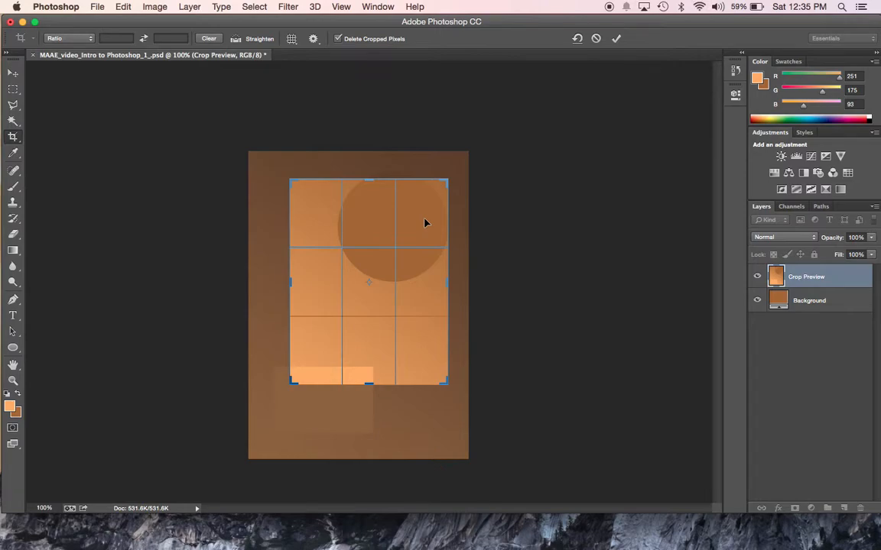
{"action": "key", "text": "Return"}
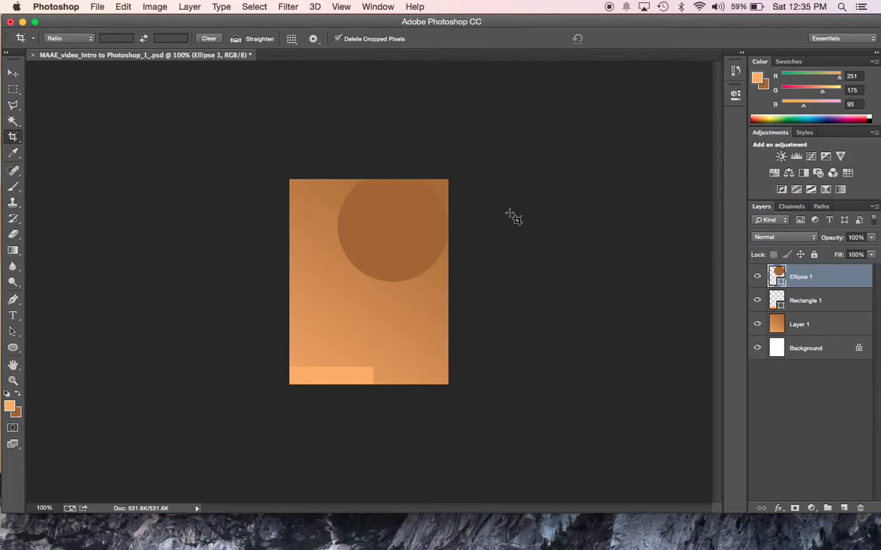
Start saving the cropped image under a new location, choosing the "JPEGS for class" folder and the JPEG format.
{"action": "left_click", "coordinate": [96, 7]}
{"action": "left_click", "coordinate": [121, 144]}
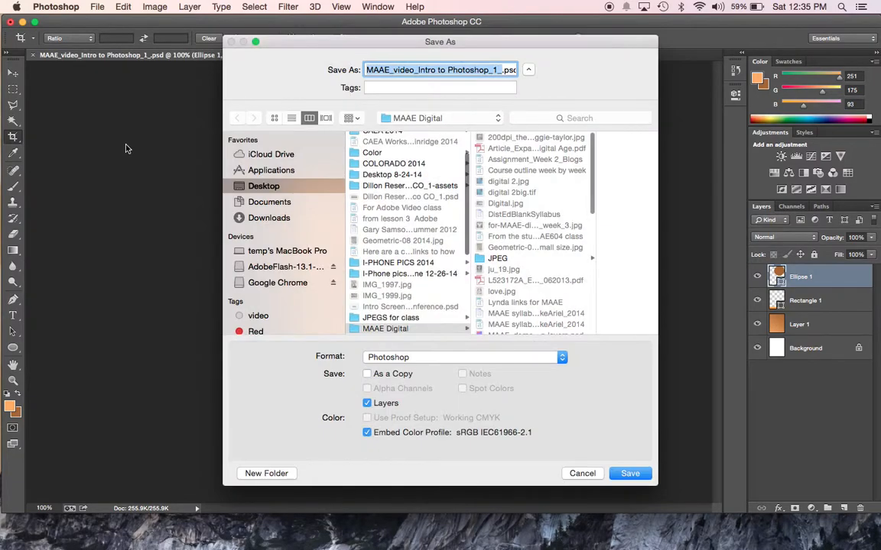
{"action": "left_click", "coordinate": [384, 319]}
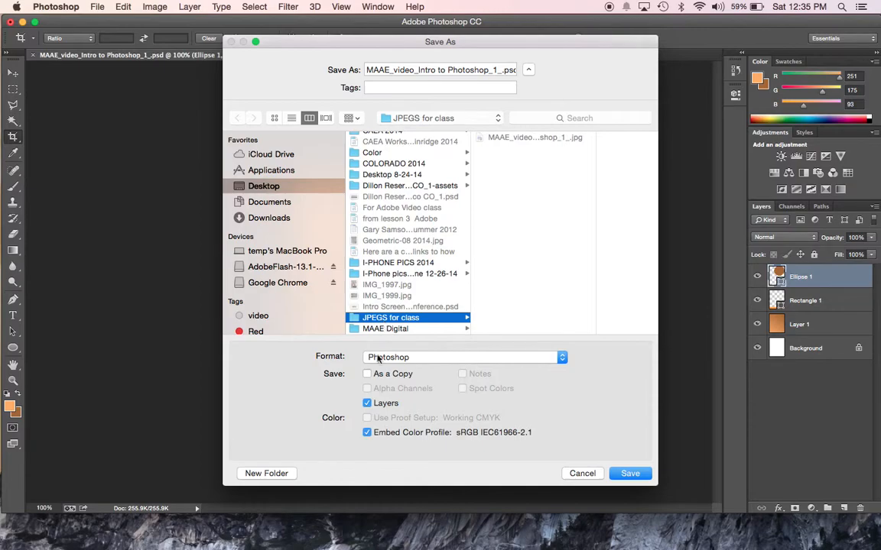
{"action": "left_click", "coordinate": [382, 357]}
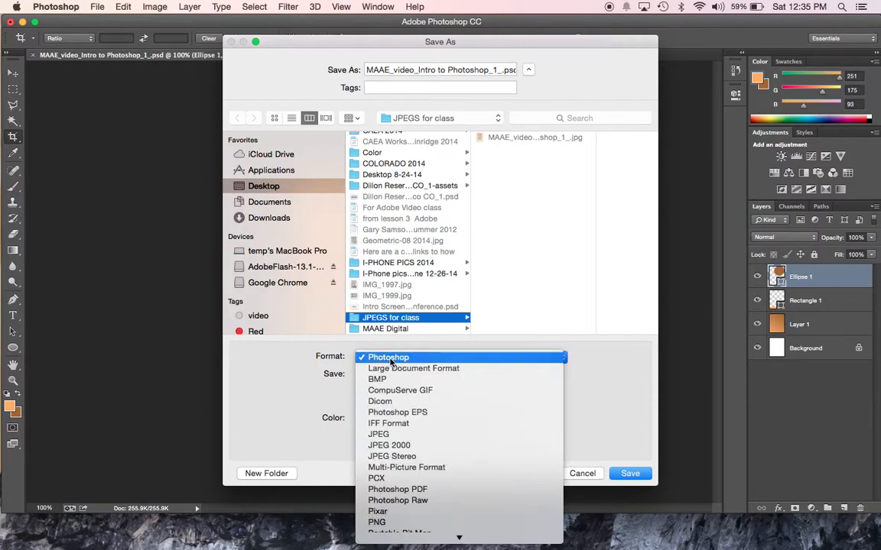
{"action": "left_click", "coordinate": [382, 434]}
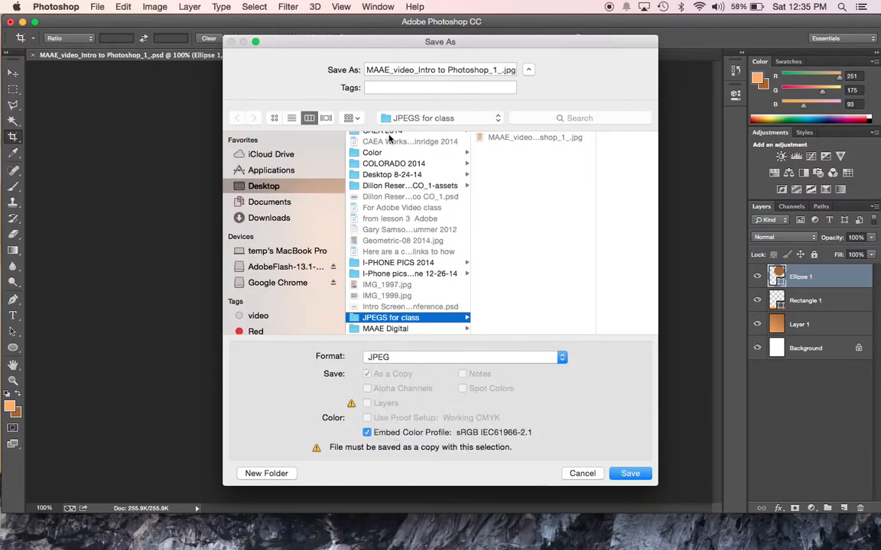
Name the copy "Crop 1_MA_orange" and save it with JPEG quality 12 (Maximum) and Baseline ("Standard") format.
{"action": "left_click", "coordinate": [370, 69]}
{"action": "left_click_drag", "start_coordinate": [370, 69], "coordinate": [449, 69]}
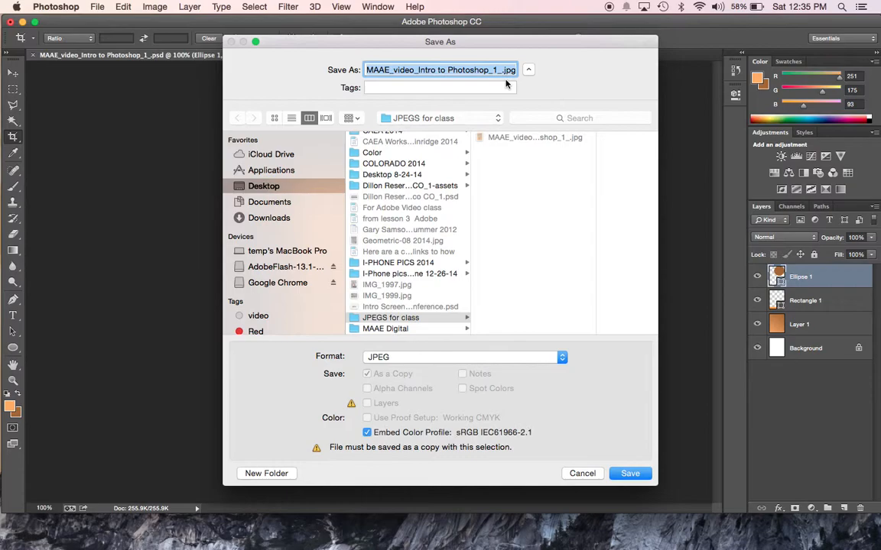
{"action": "type", "text": "Cro"}
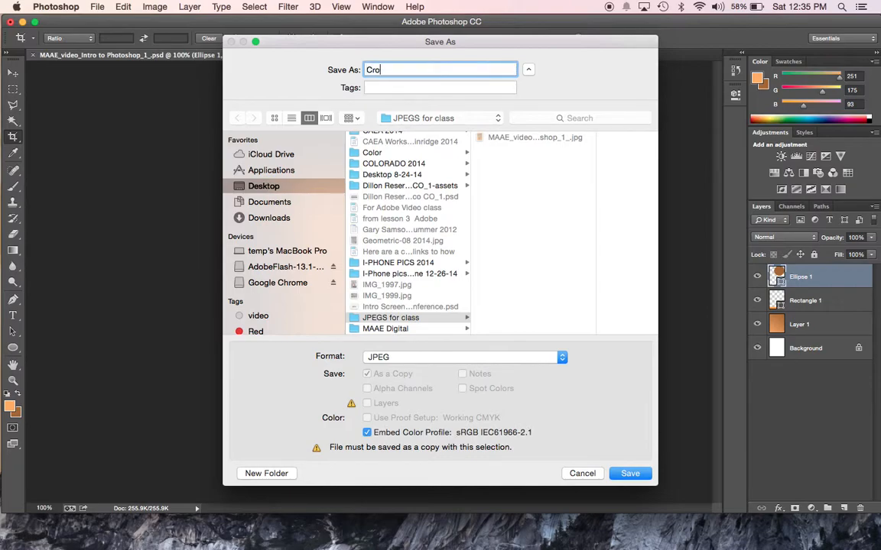
{"action": "type", "text": "p 1_MA_orange"}
{"action": "left_click", "coordinate": [629, 473]}
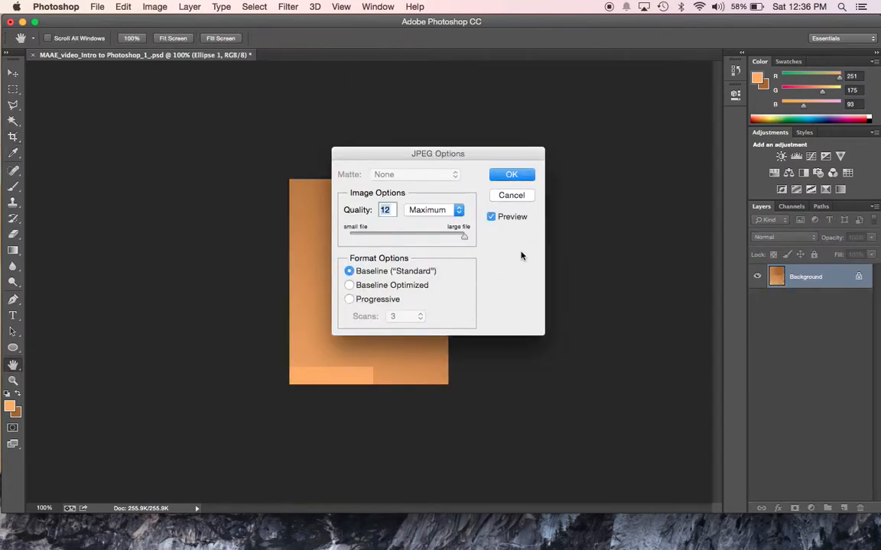
{"action": "left_click", "coordinate": [512, 176]}
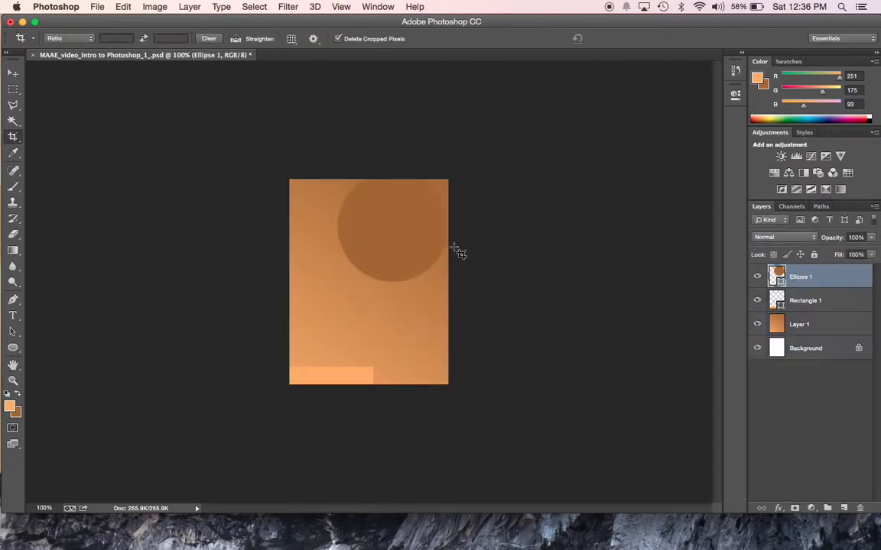